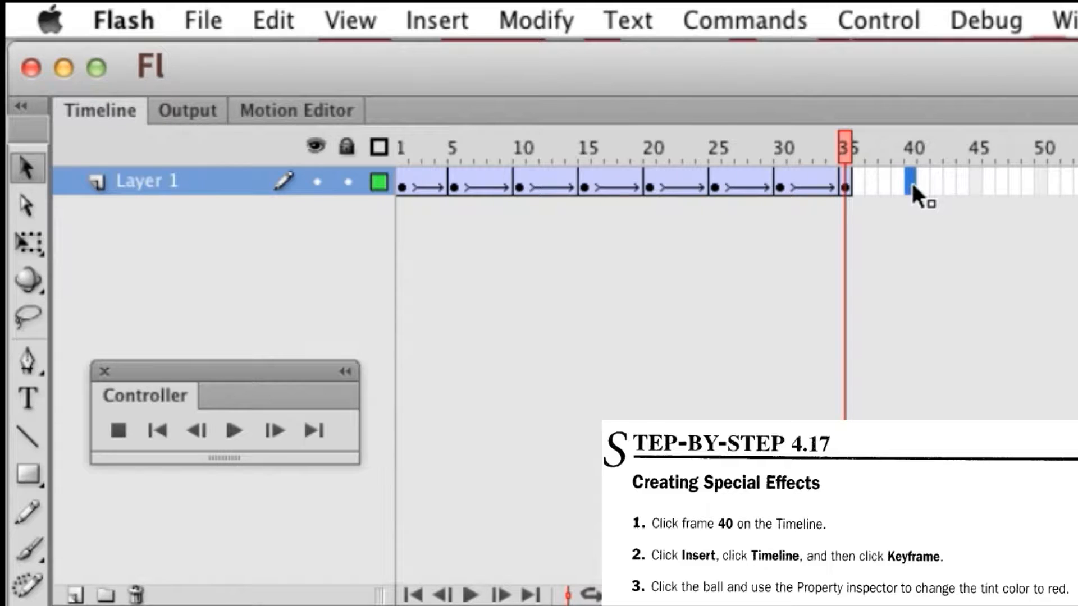
# Insert a keyframe at frame 40 of Layer 1 and set the ball's tint color there to red, #FF0000.
pyautogui.press('F6')
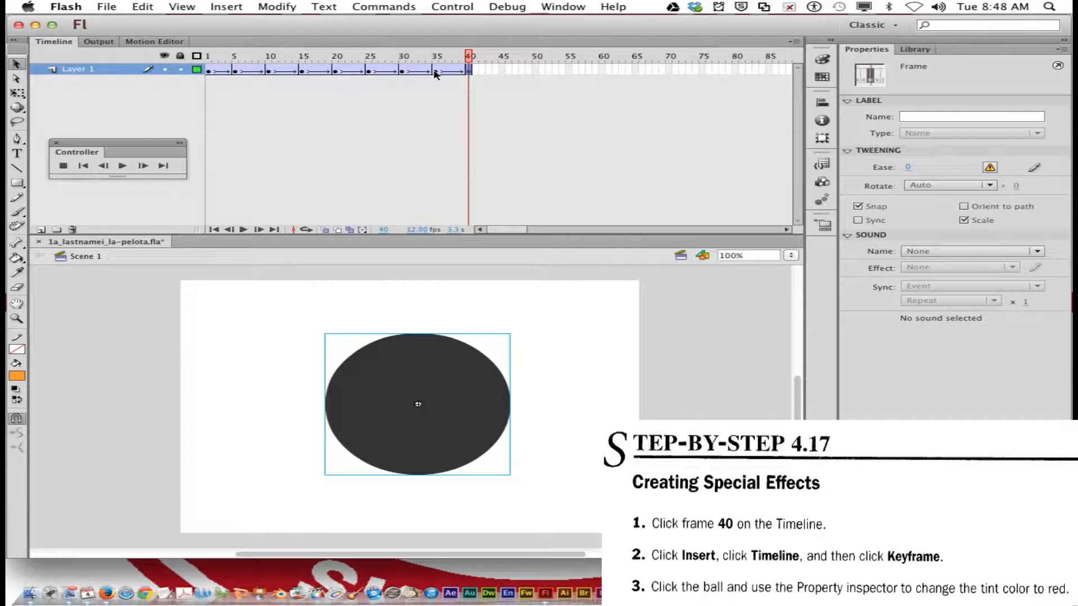
pyautogui.click(470, 72)
pyautogui.click(455, 422)
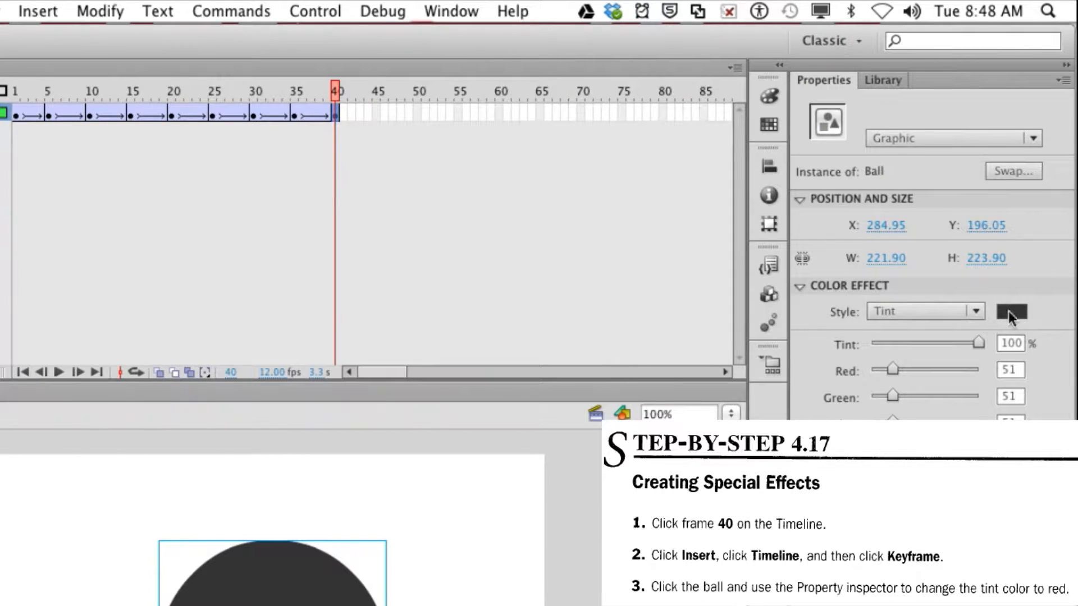
pyautogui.click(1012, 312)
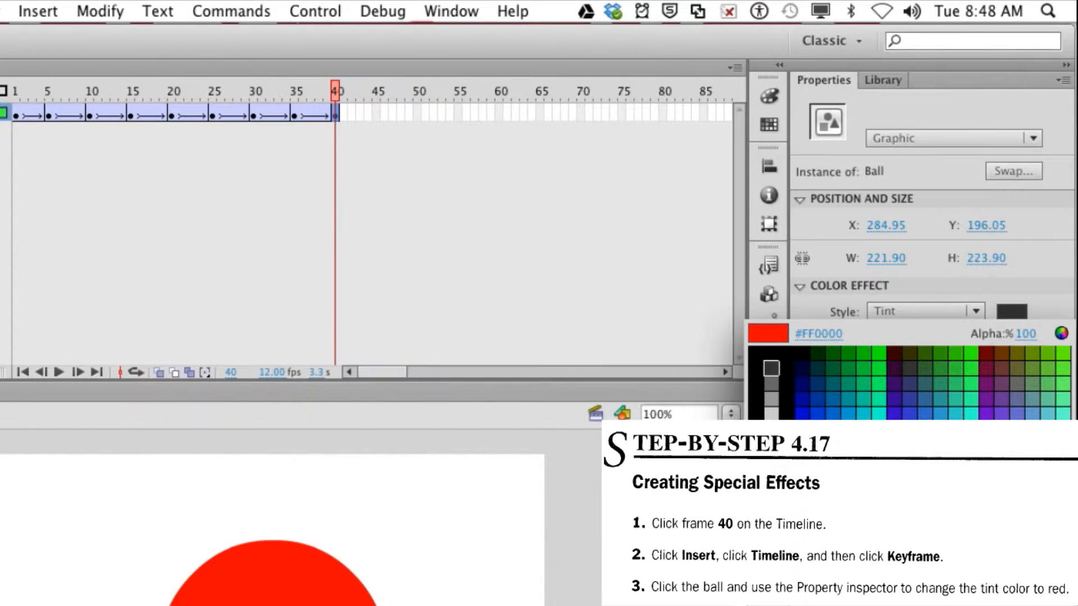
pyautogui.click(771, 445)
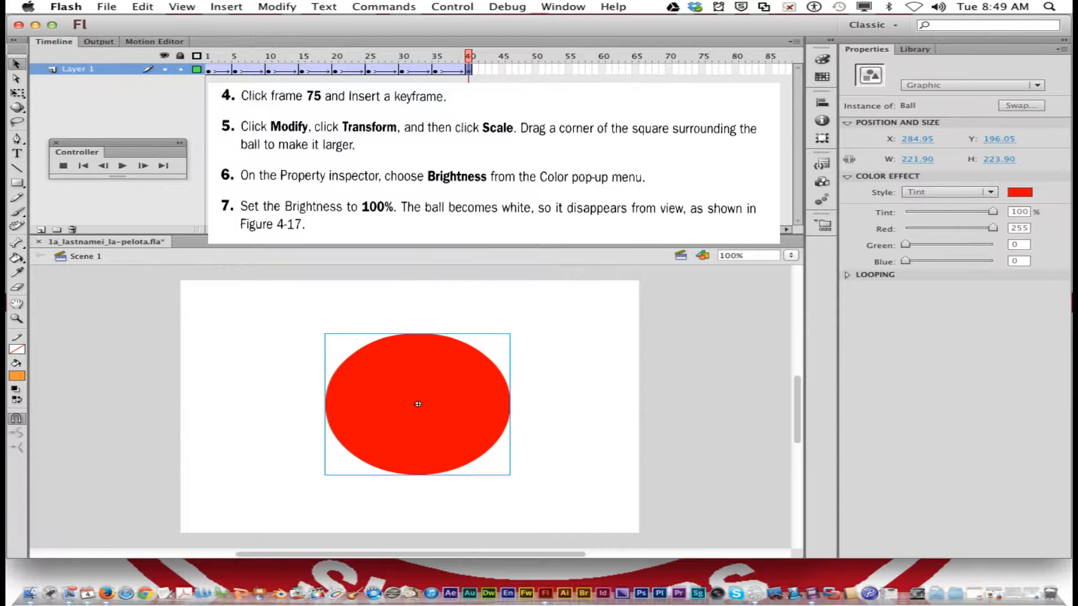
# Insert a keyframe at frame 75 of Layer 1.
pyautogui.click(702, 70)
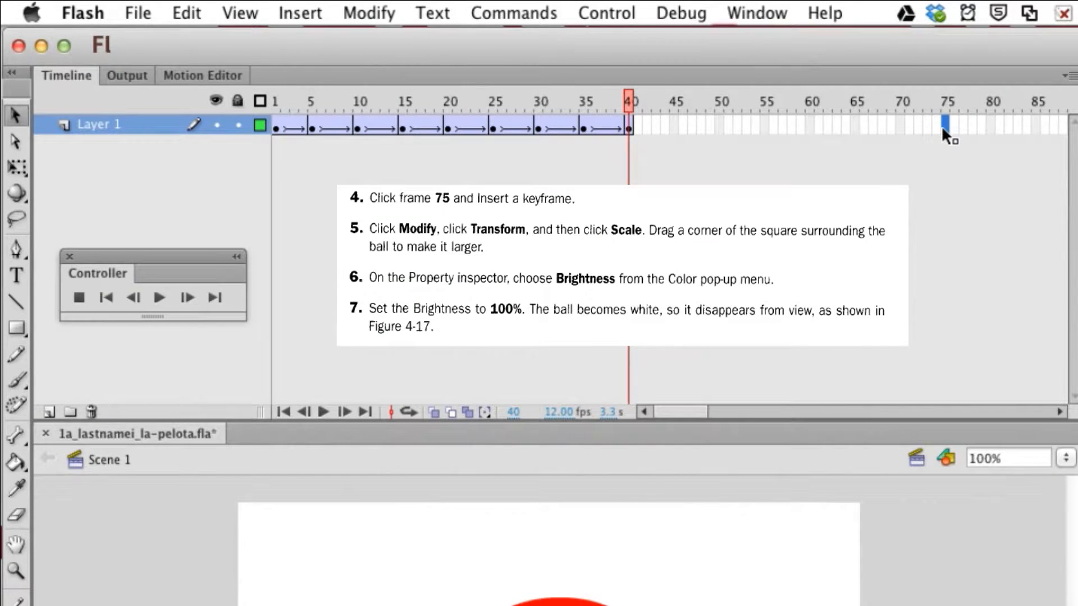
pyautogui.press('F6')
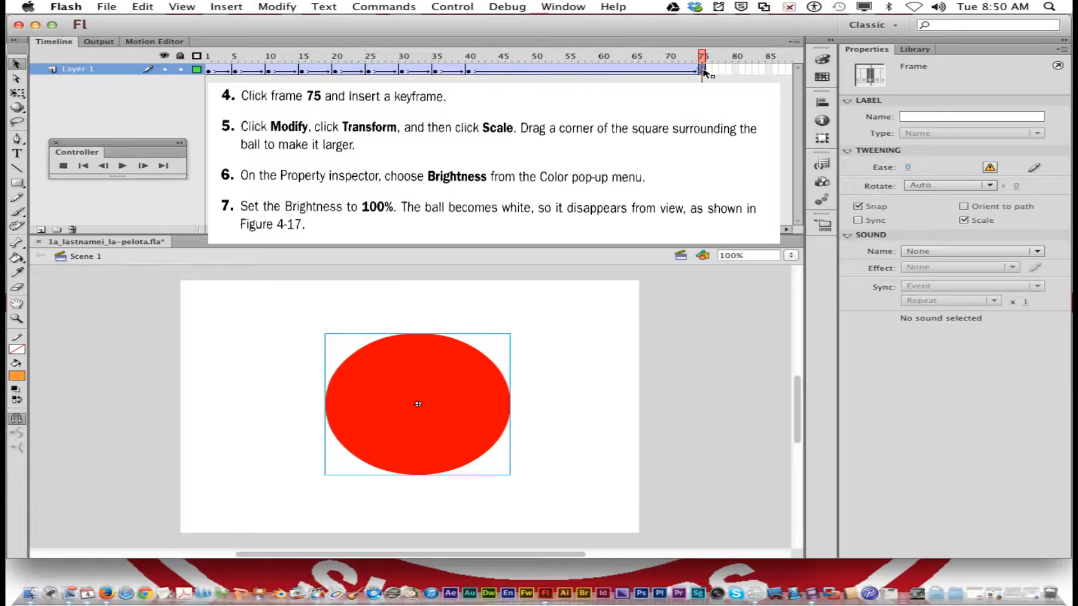
pyautogui.click(947, 124)
# Enlarge the ball at frame 75 with Free Transform to about 526 by 402 px, nearly filling the stage, and center it vertically.
pyautogui.press('q')
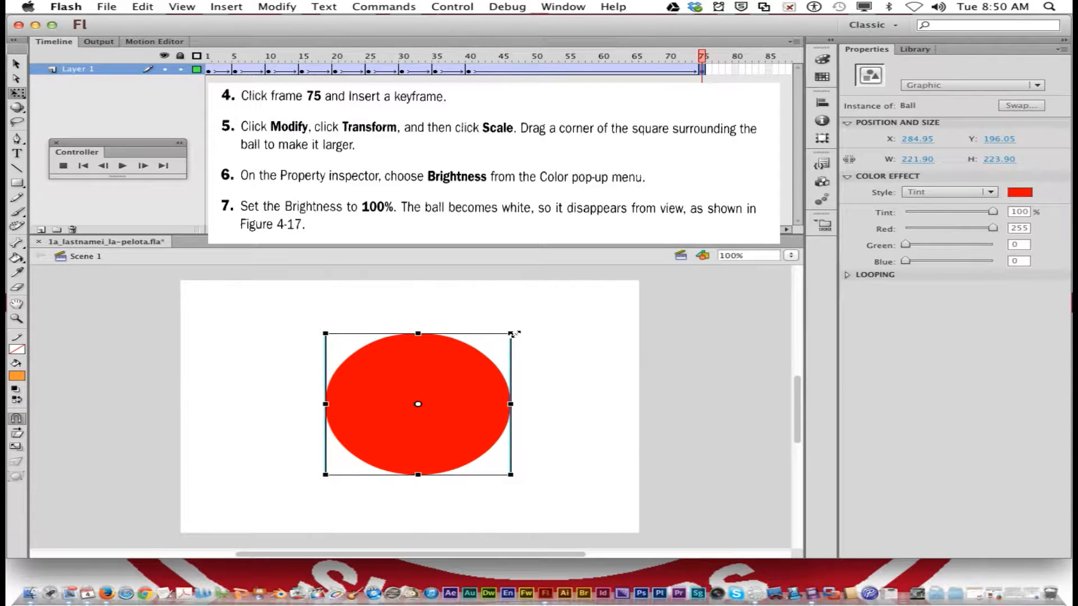
pyautogui.moveTo(512, 334); pyautogui.dragTo(577, 280)
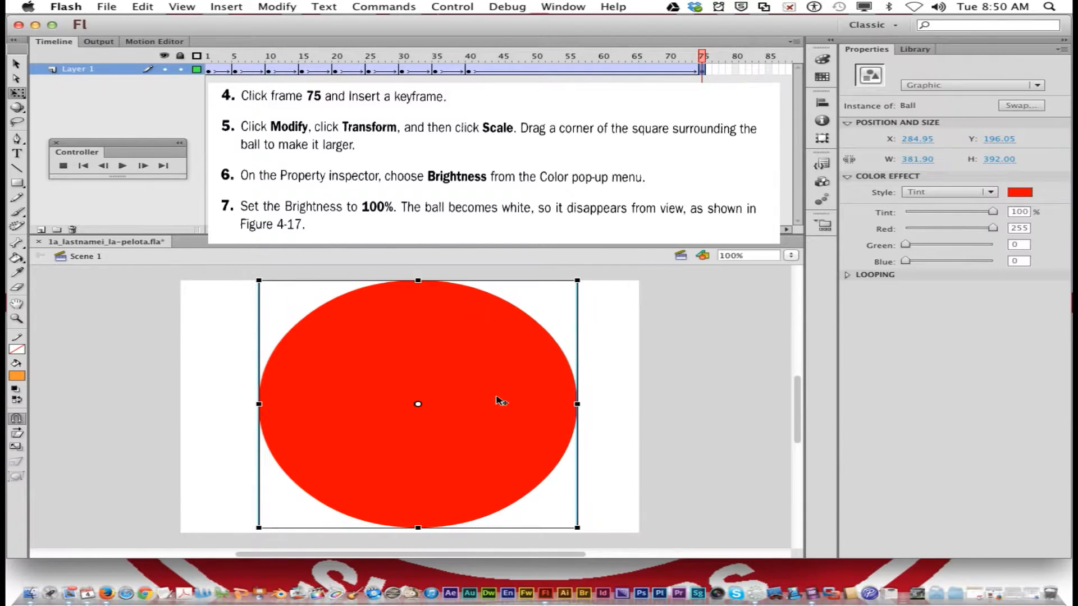
pyautogui.moveTo(577, 528); pyautogui.dragTo(595, 527)
pyautogui.moveTo(594, 403); pyautogui.dragTo(638, 404)
pyautogui.moveTo(200, 403)
pyautogui.mouseDown()
pyautogui.moveTo(175, 404)
pyautogui.moveTo(201, 404)
pyautogui.mouseUp()
pyautogui.moveTo(267, 404); pyautogui.dragTo(259, 403)
pyautogui.moveTo(411, 528); pyautogui.dragTo(412, 531)
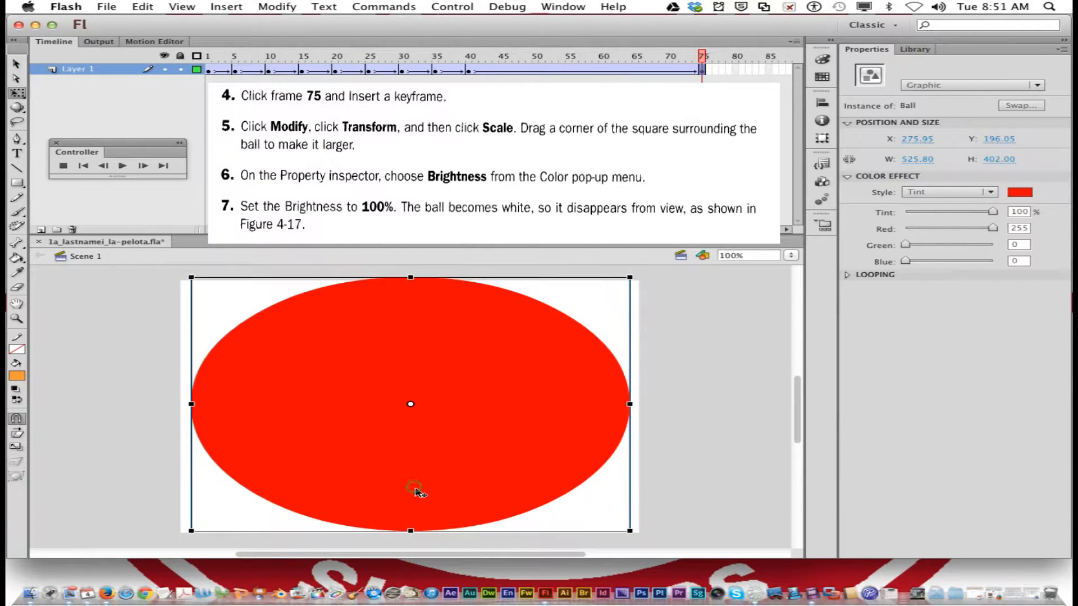
pyautogui.moveTo(415, 491); pyautogui.dragTo(416, 494)
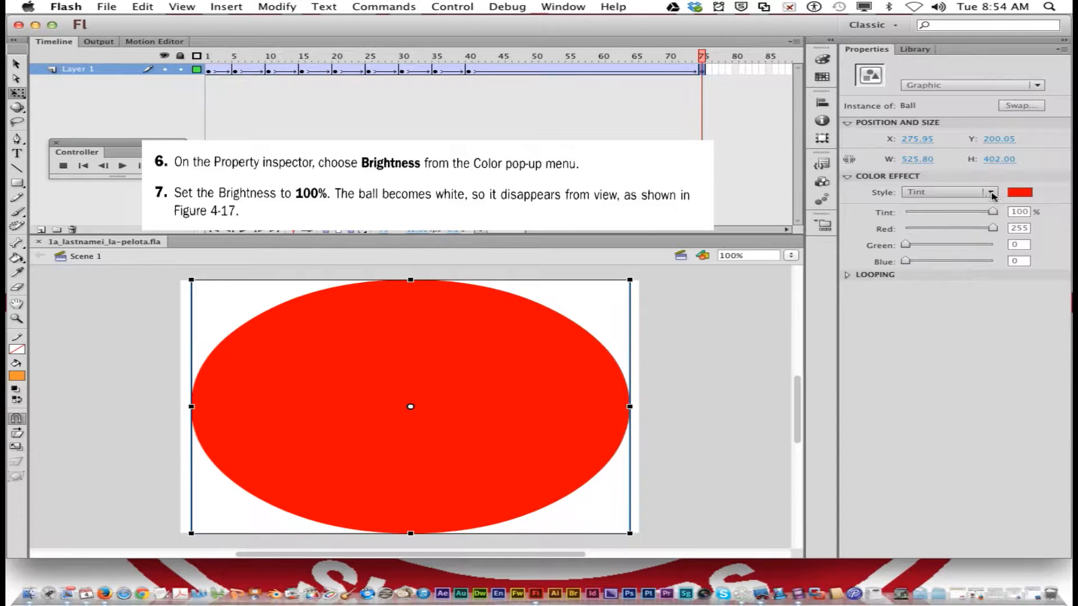
# Change the frame 75 ball's color effect style to Brightness and set it to 100%.
pyautogui.click(992, 194)
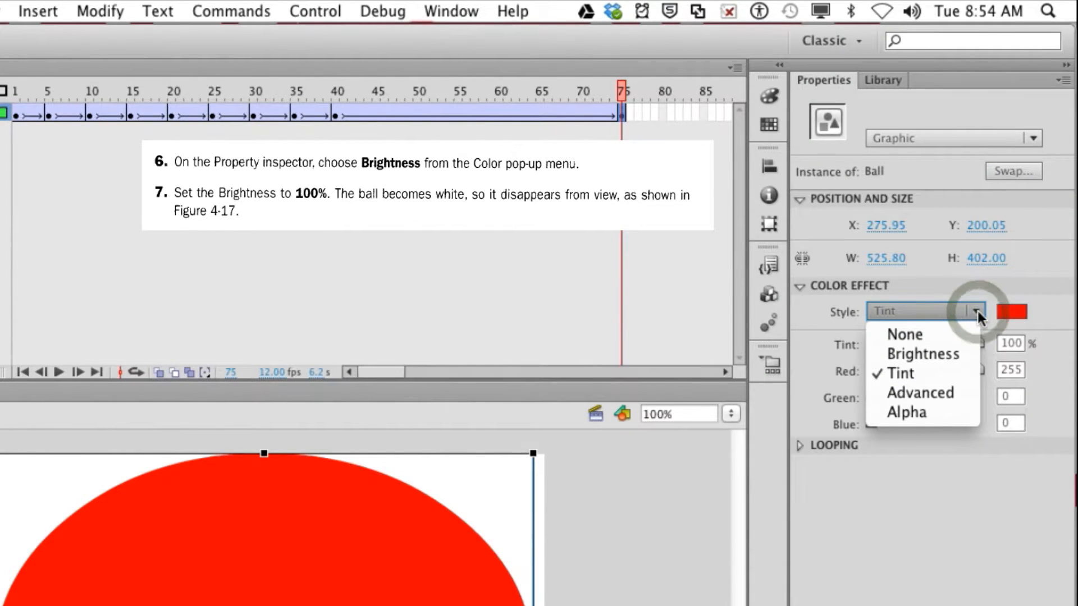
pyautogui.click(955, 352)
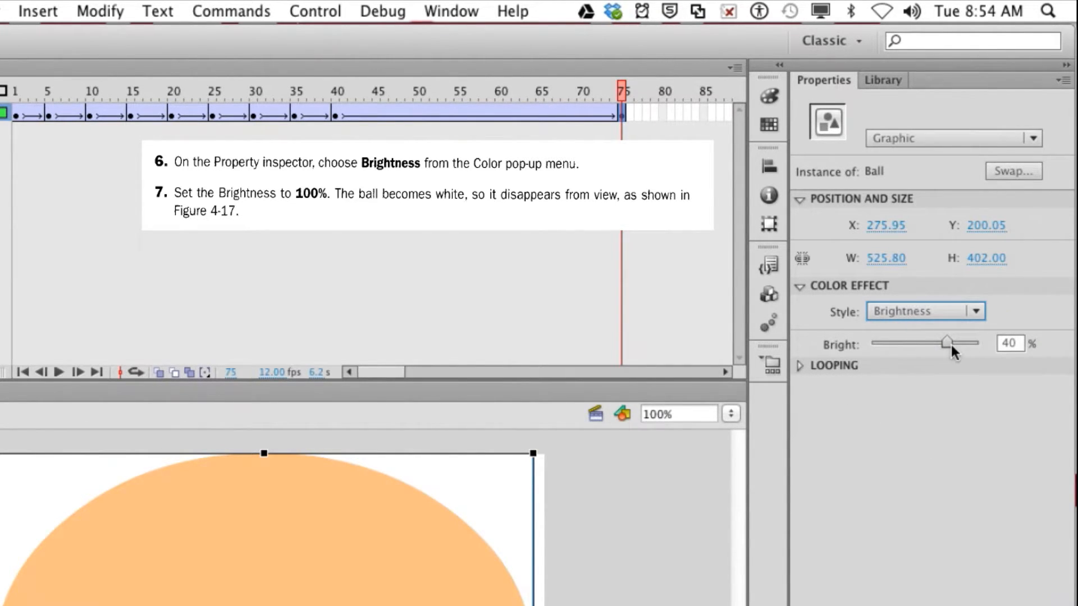
pyautogui.moveTo(951, 345); pyautogui.dragTo(989, 340)
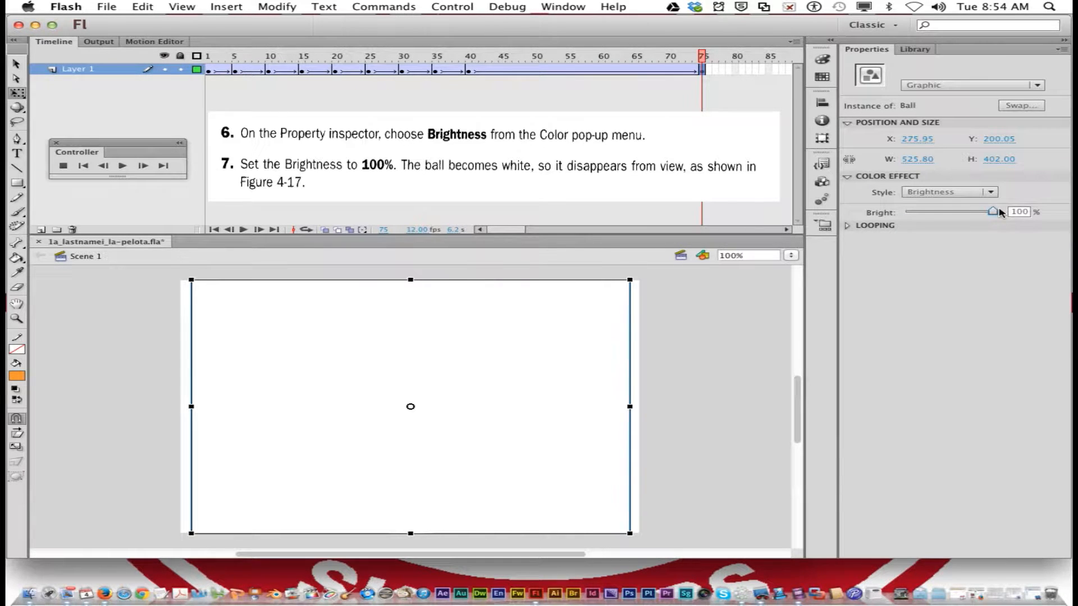
pyautogui.moveTo(1000, 214)
pyautogui.mouseDown()
pyautogui.moveTo(890, 220)
pyautogui.moveTo(1005, 213)
pyautogui.mouseUp()
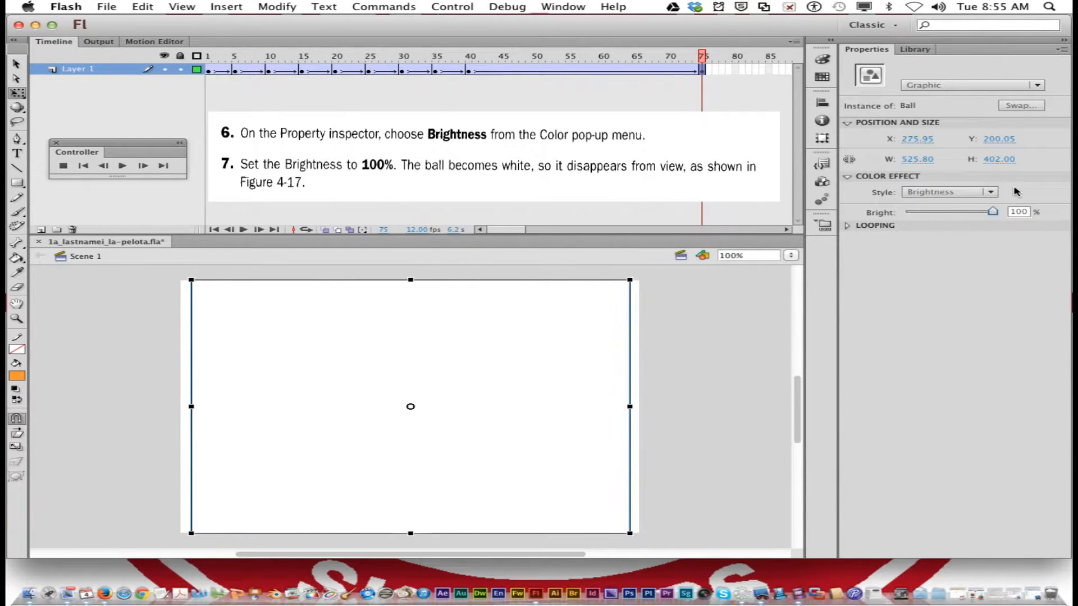
pyautogui.click(991, 192)
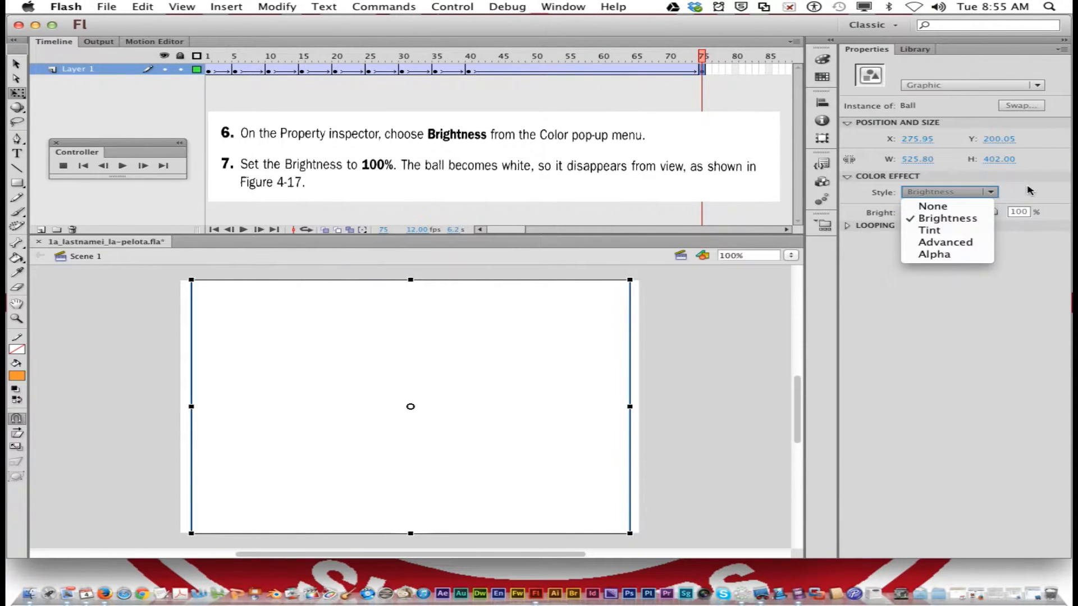
pyautogui.click(1017, 194)
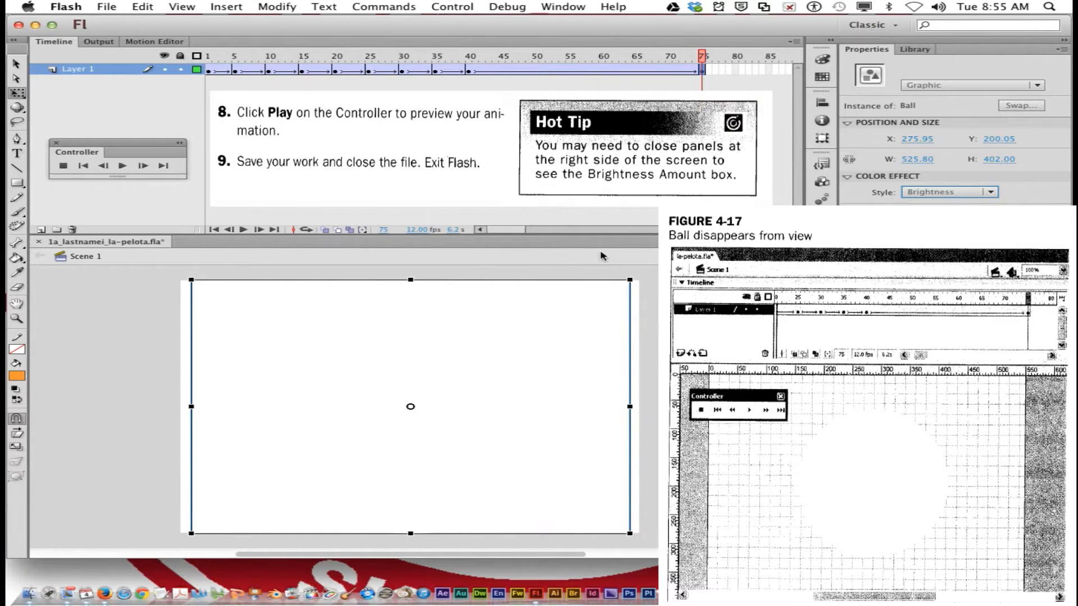
# Play the animation with the Controller to preview it.
pyautogui.click(123, 166)
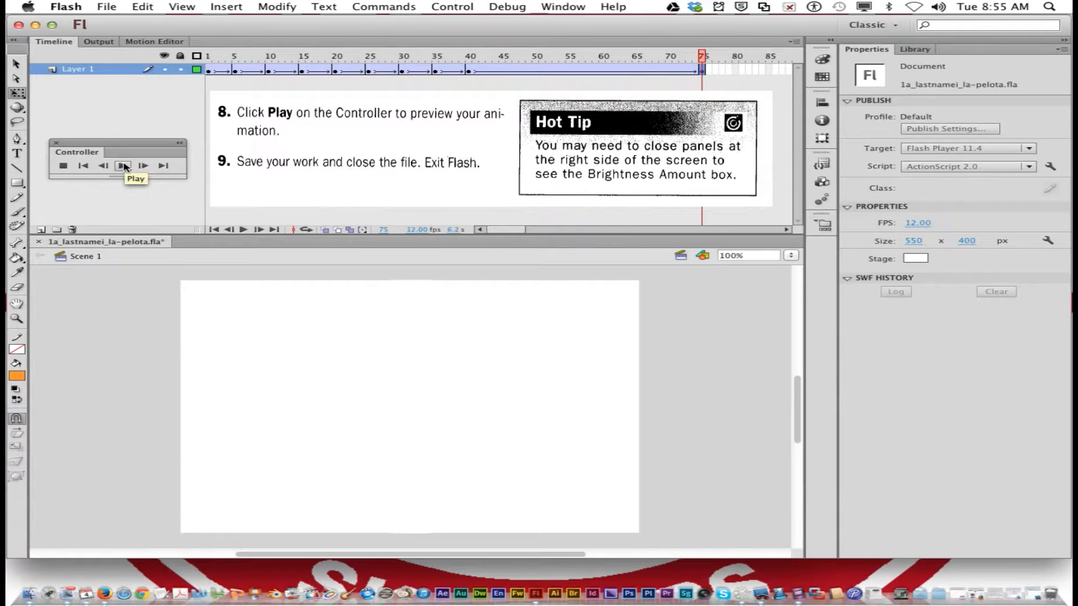
pyautogui.click(124, 166)
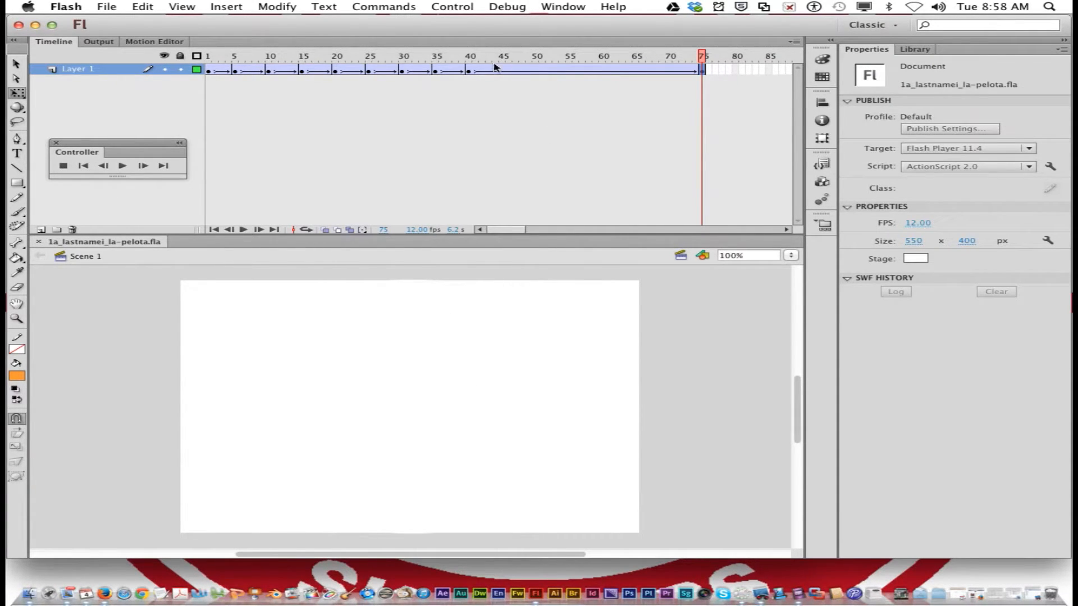
# Examine the Ball symbol's original artwork and library entry by entering the symbol from frame 40, and return to Scene 1.
pyautogui.click(470, 71)
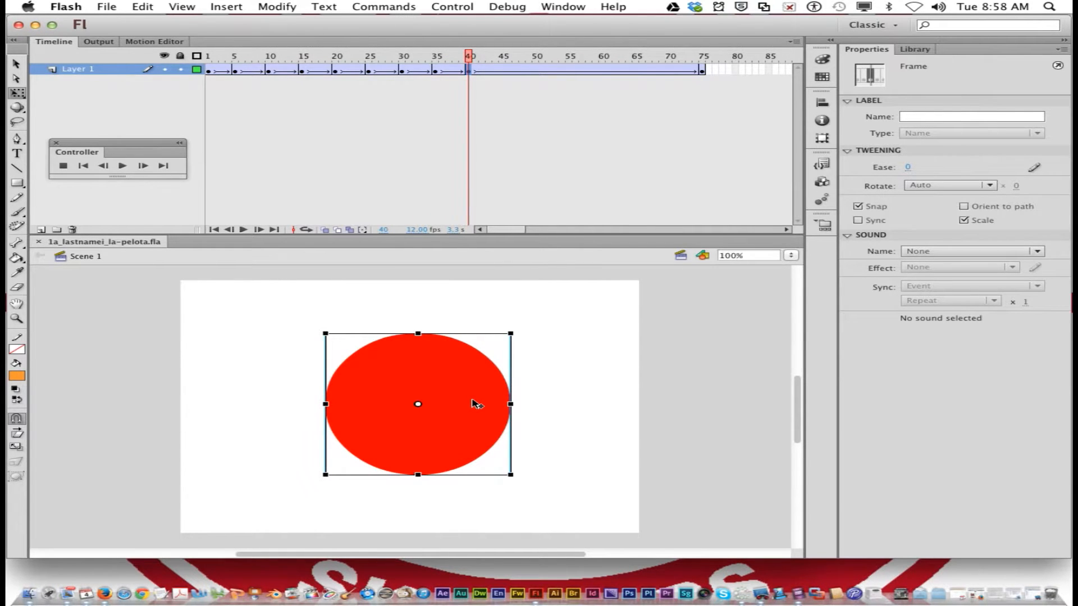
pyautogui.doubleClick(445, 389)
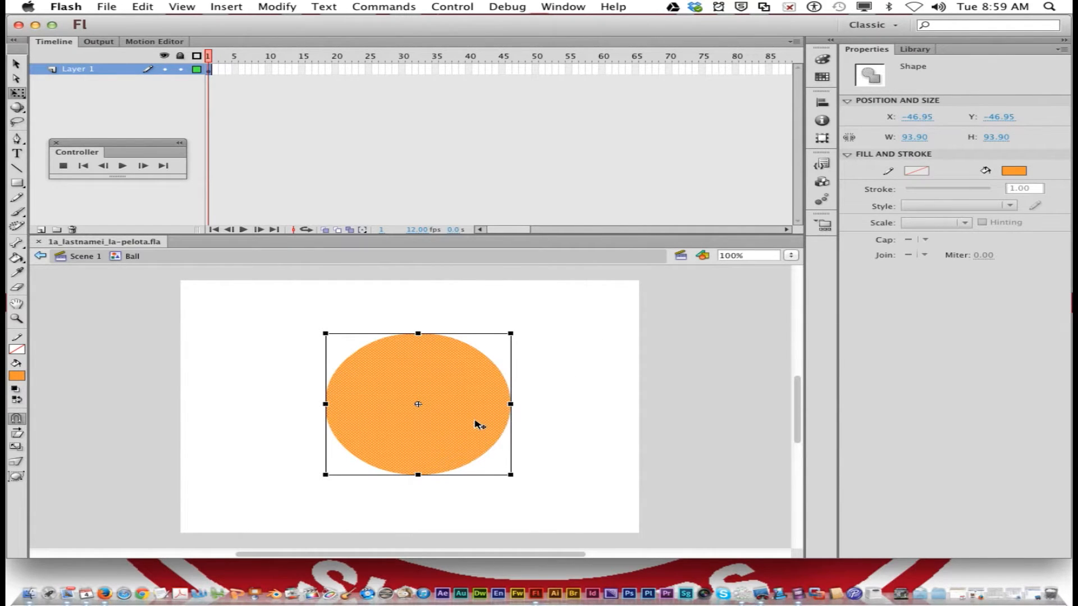
pyautogui.click(919, 49)
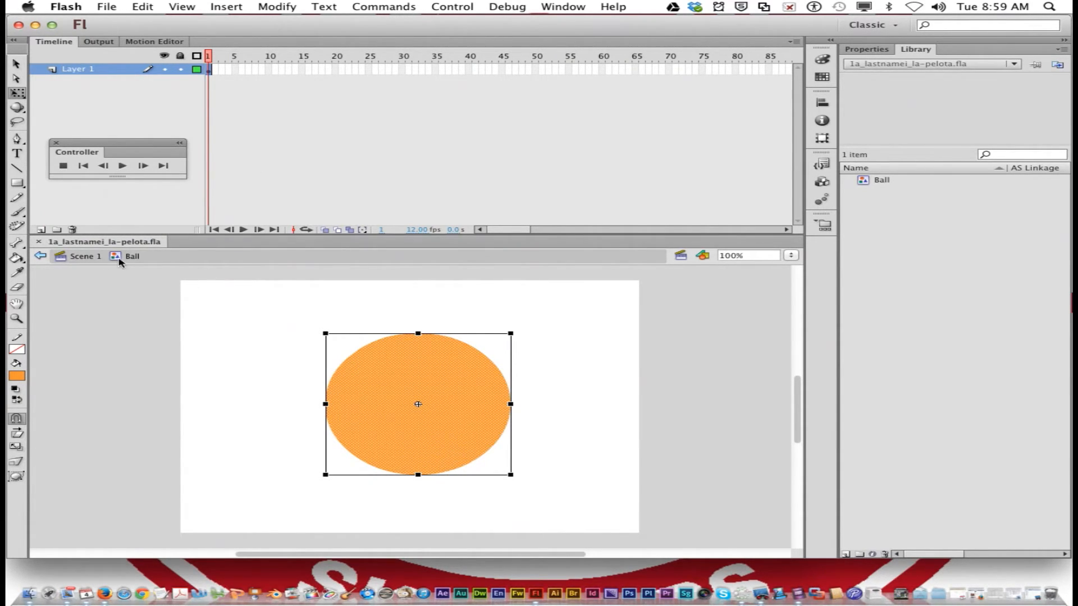
pyautogui.click(85, 258)
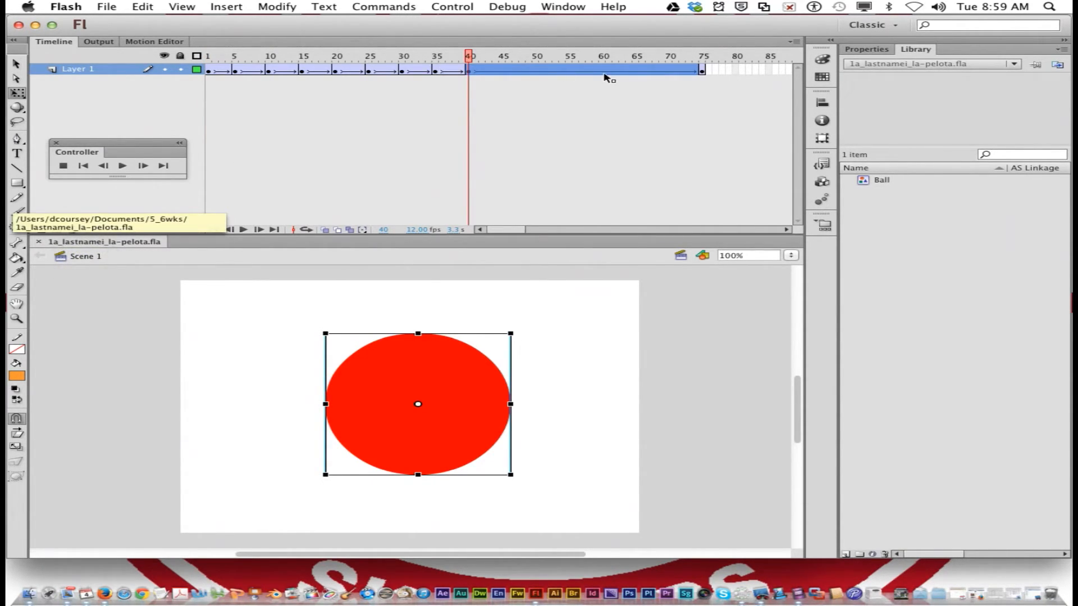
pyautogui.doubleClick(461, 403)
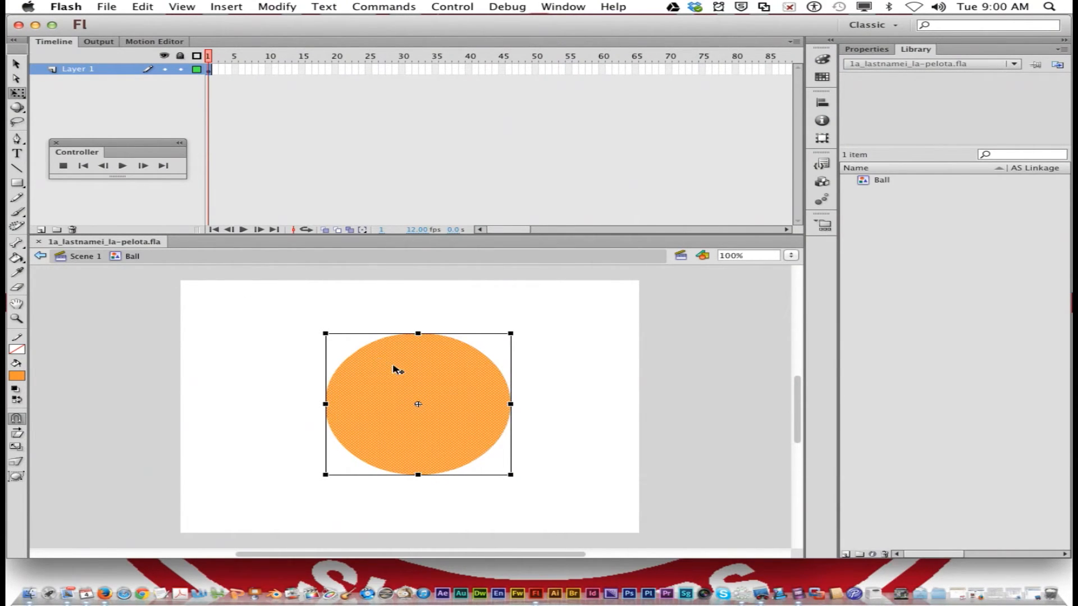
pyautogui.click(80, 258)
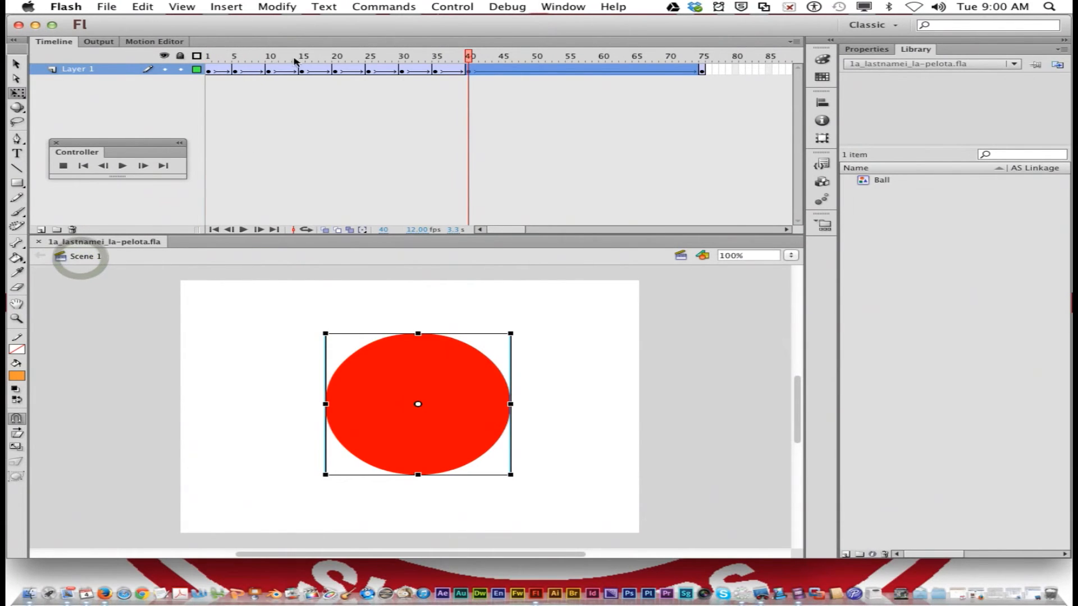
# View the ball on the stage at the frame 75 keyframe.
pyautogui.click(700, 82)
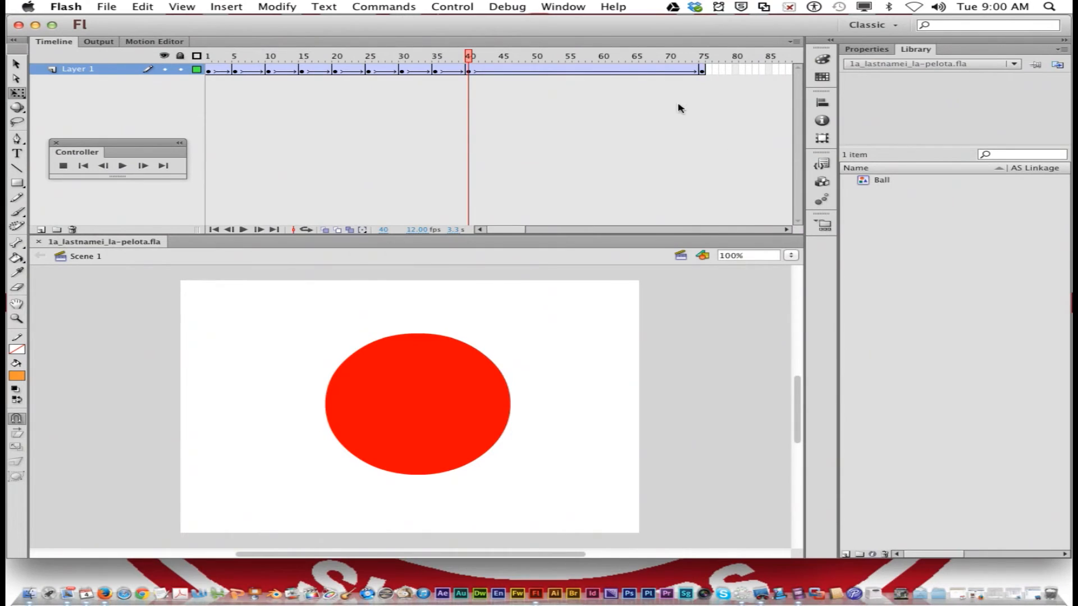
pyautogui.click(702, 70)
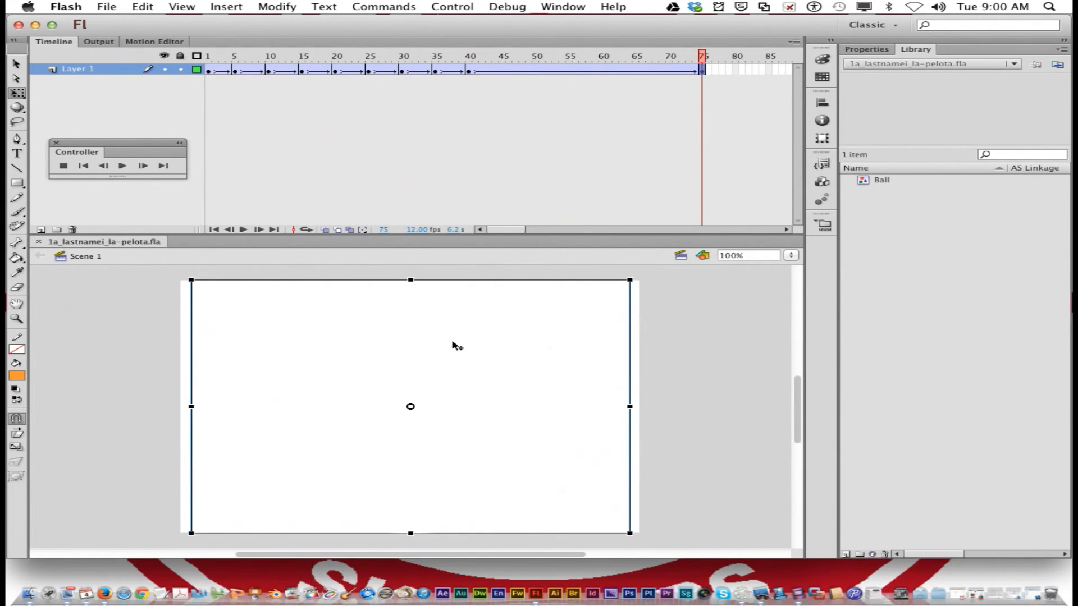
pyautogui.click(110, 5)
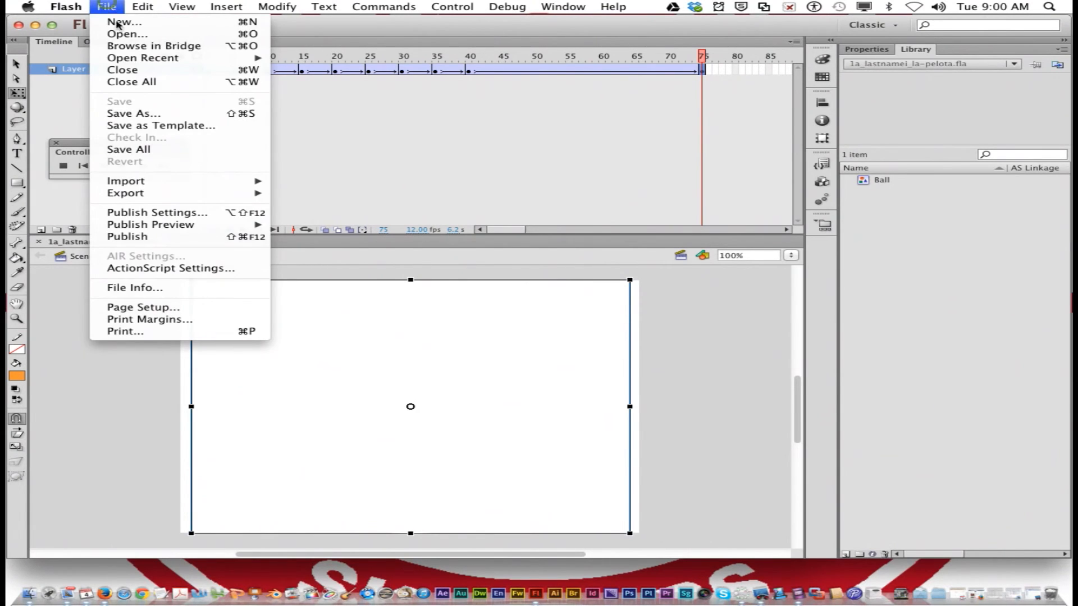
pyautogui.click(361, 188)
pyautogui.click(108, 6)
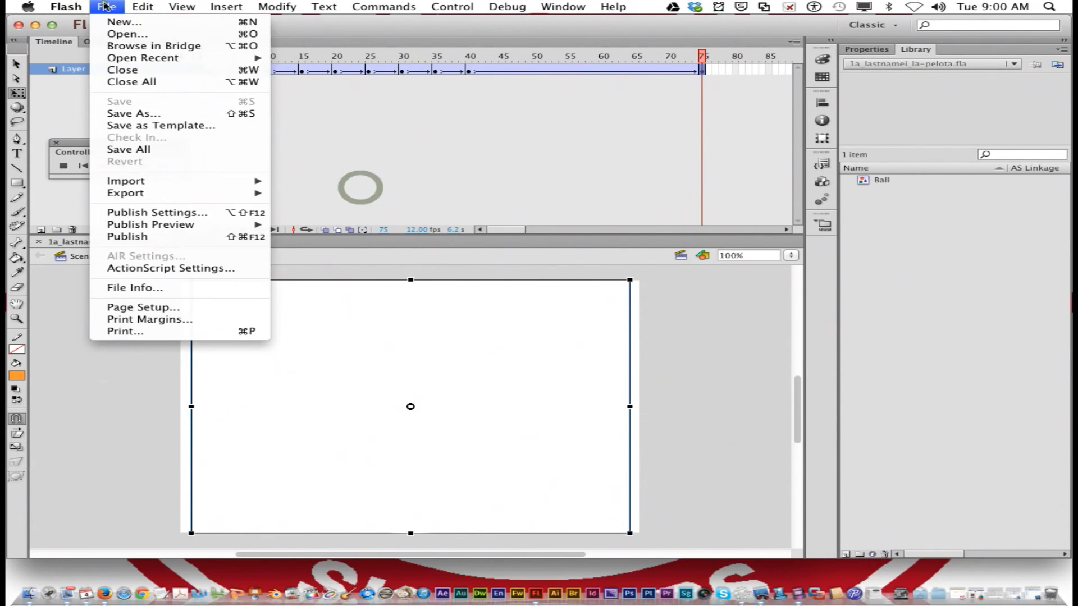
pyautogui.click(422, 142)
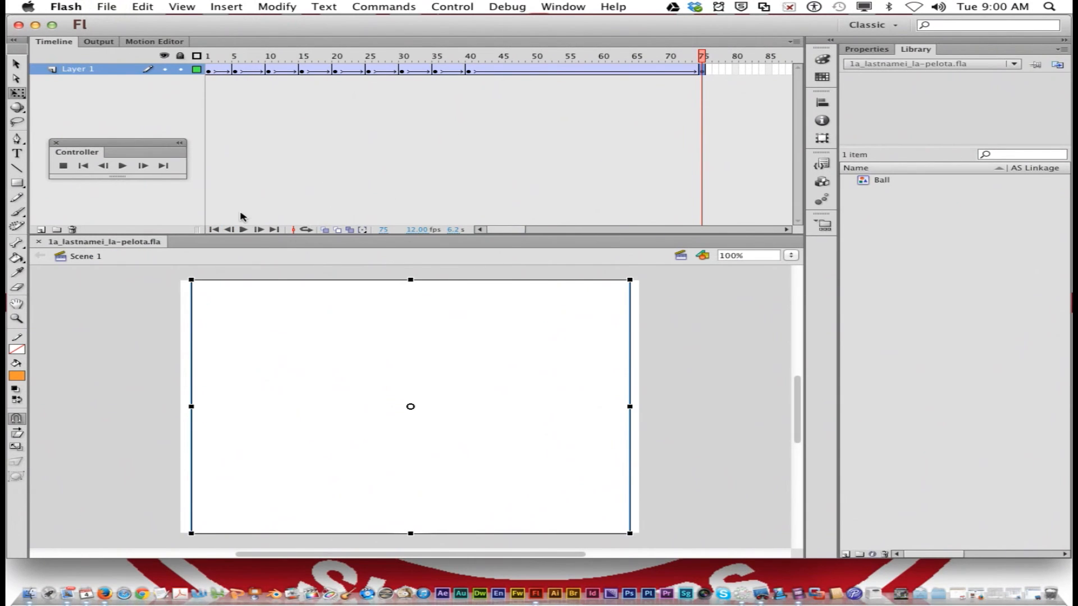